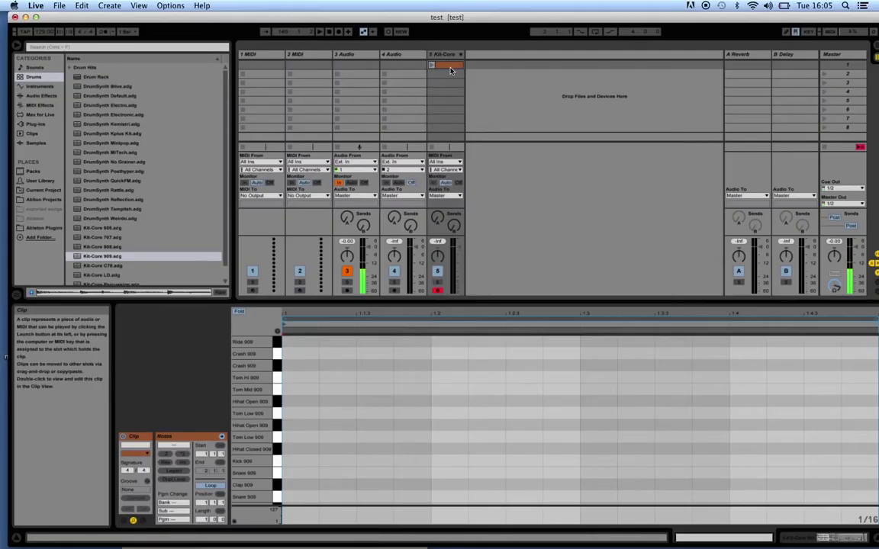
Scroll the session view down to reach the Kit-Core track's first clip slot
scroll(412, 382, "down", 2)
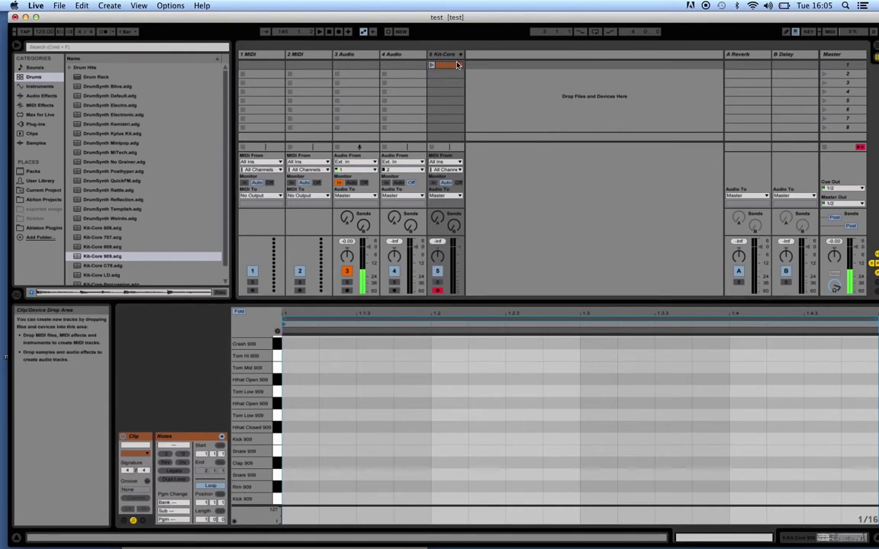
Delete the old Kit-Core clip and create a new empty MIDI clip in that slot
key("Delete")
left_click(412, 93)
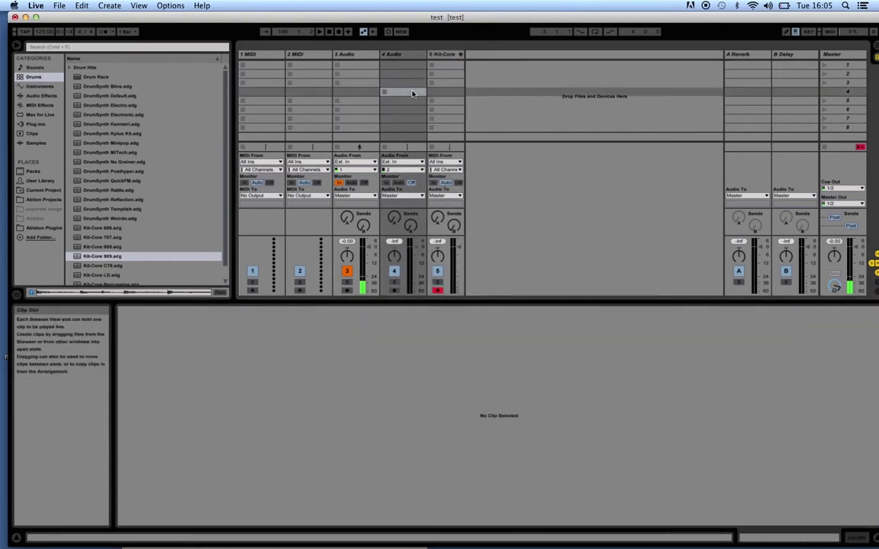
double_click(440, 66)
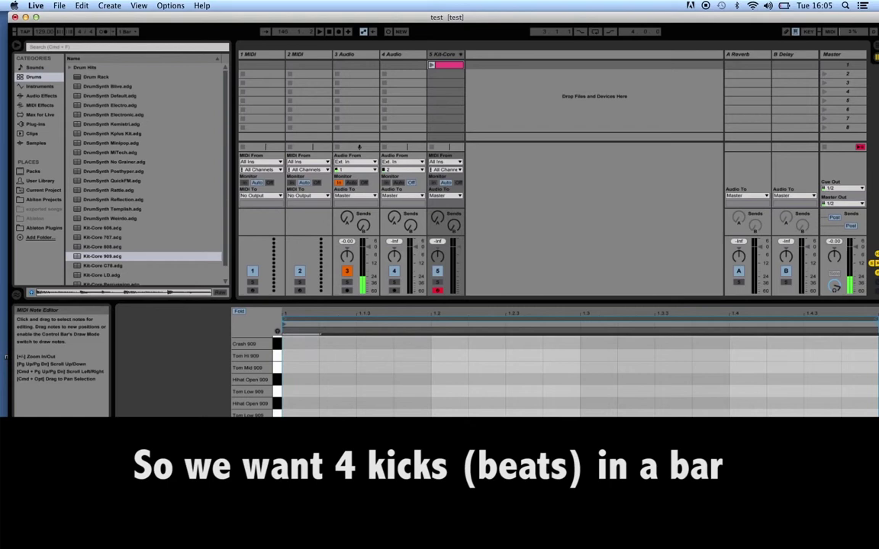
Draw Kick 909 notes on the beats of the bar
double_click(450, 499)
double_click(602, 499)
double_click(748, 499)
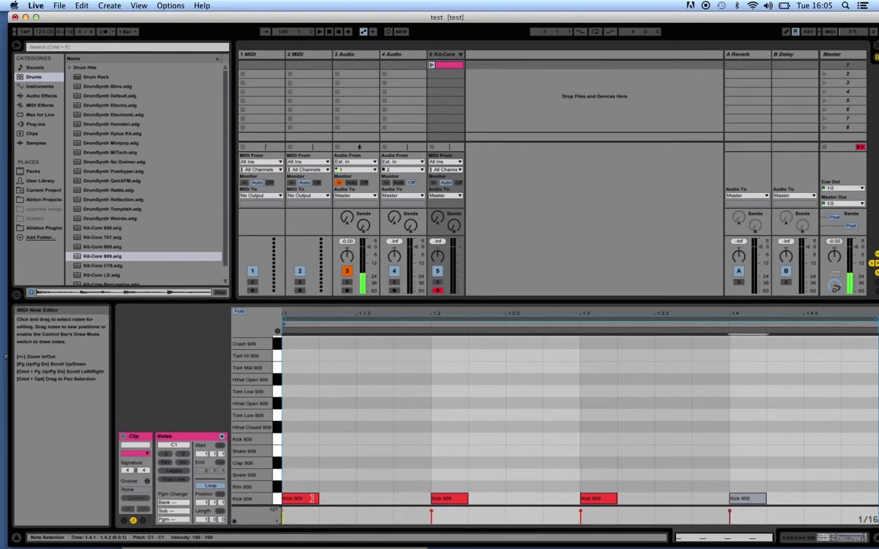
Set the piano roll's fixed grid to 1/4 and remove the first short Kick 909 note
right_click(363, 480)
key("Escape")
right_click(331, 477)
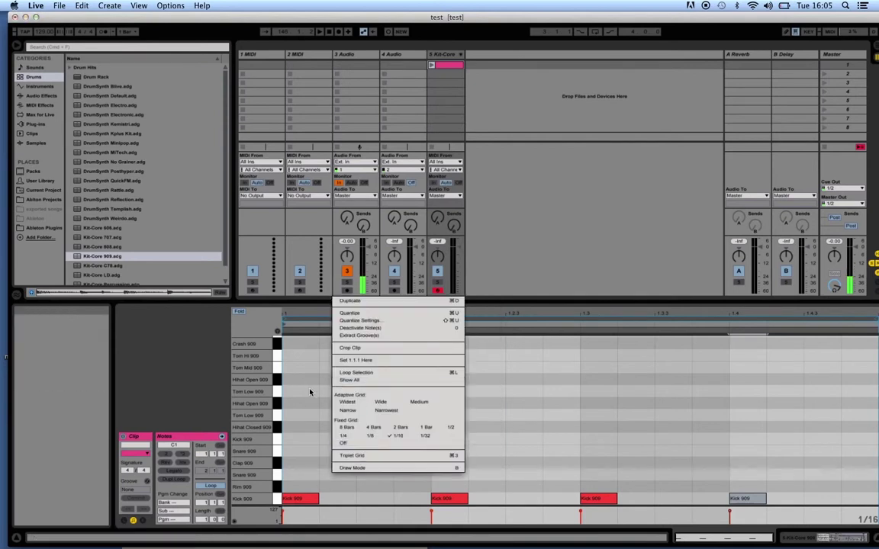
left_click(347, 437)
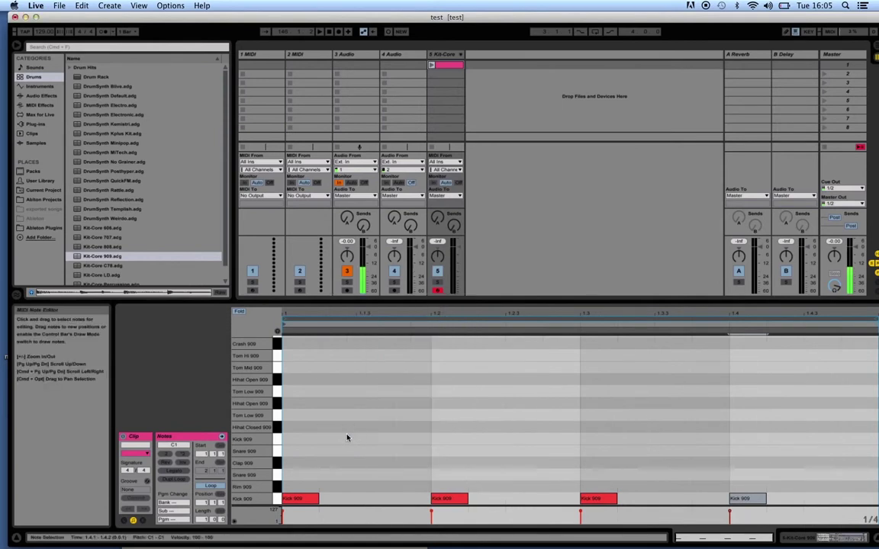
double_click(309, 499)
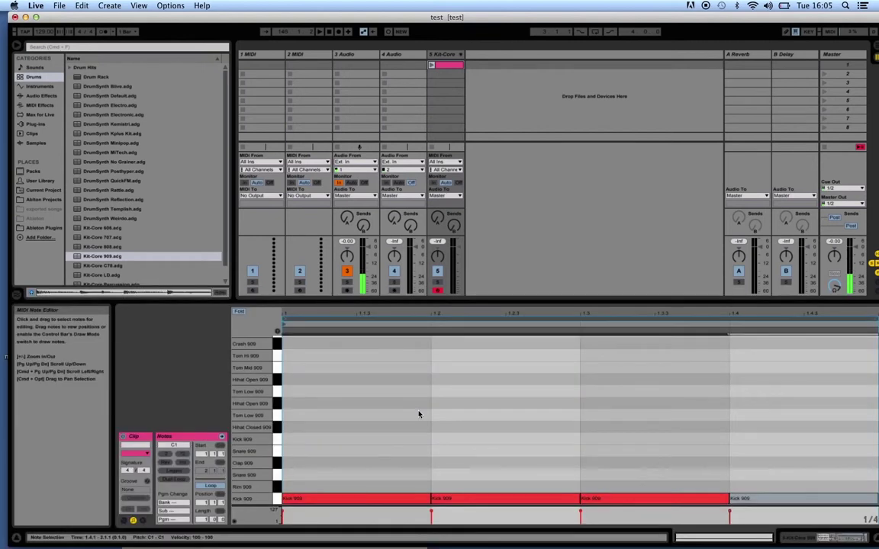
On a 1/16 grid, draw a Hihat Closed 909 note at the bar start and duplicate it across the bar
right_click(418, 414)
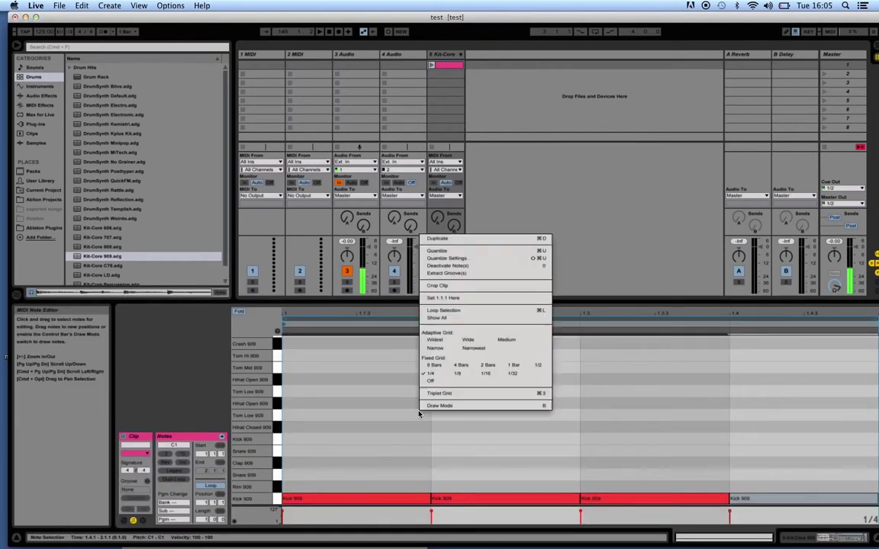
left_click(488, 374)
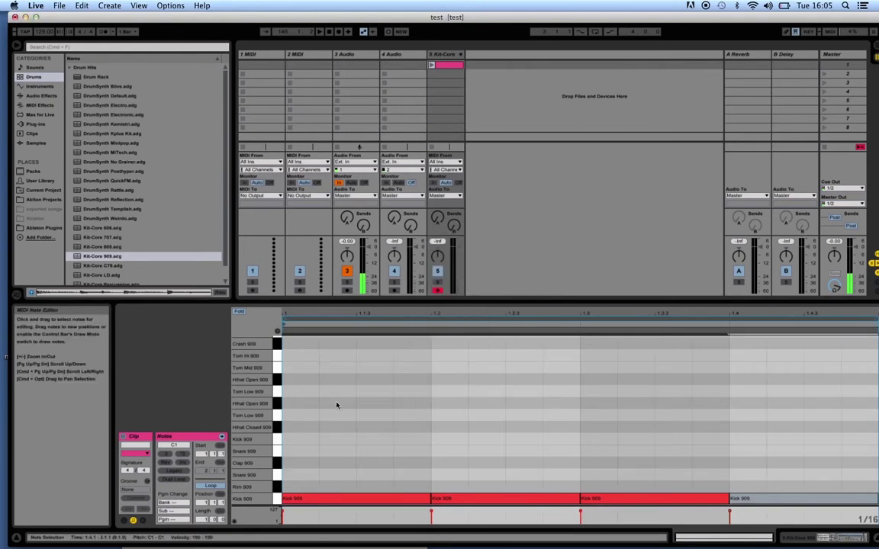
double_click(294, 427)
key("super+d")
key("super+d")
key("super+d")
key("super+d")
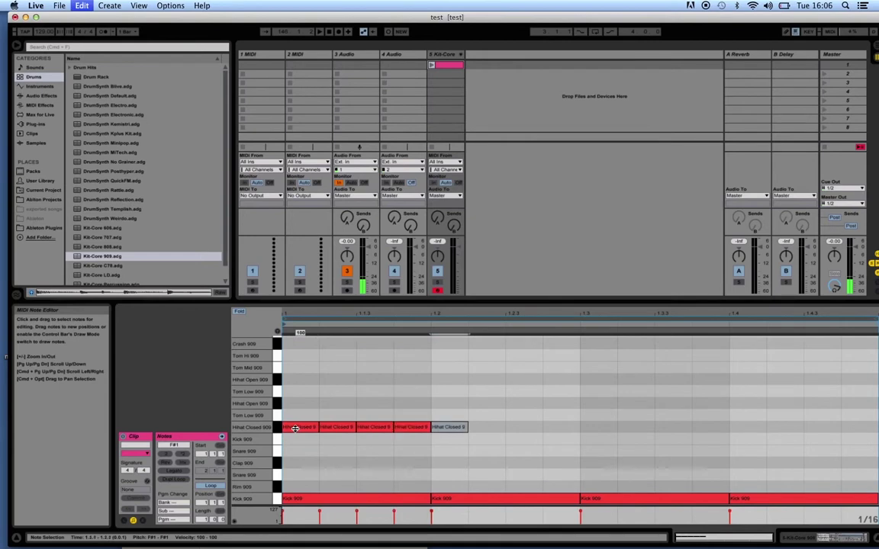
key("super+d")
key("super+d")
key("super+d")
key("super+d")
key("super+d")
key("super+d")
key("super+d")
key("super+d")
key("super+d")
key("super+d")
key("super+d")
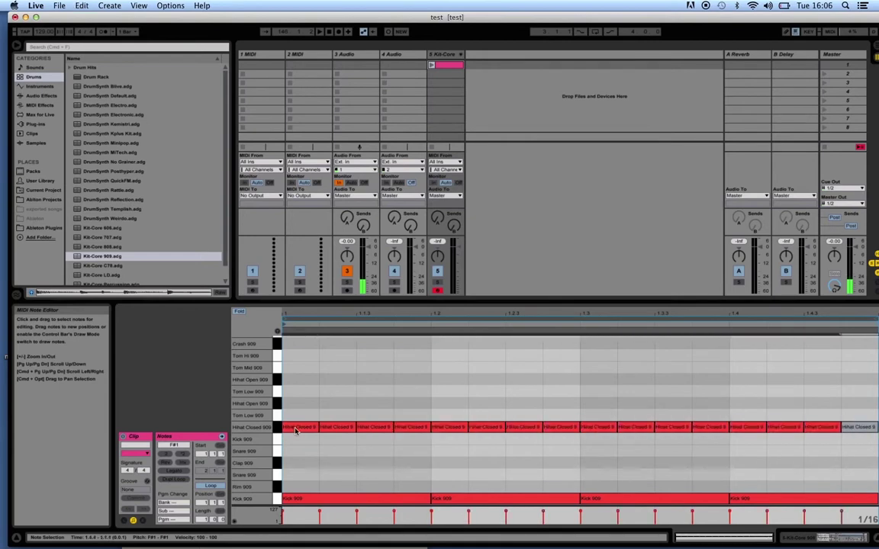
Delete every in-between hi-hat, leaving Hihat Closed 909 notes on each eighth
double_click(333, 427)
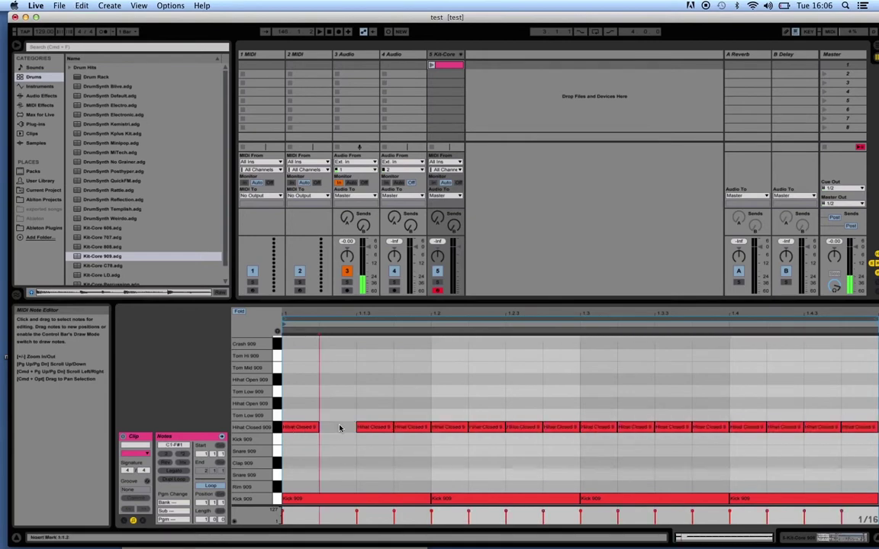
double_click(417, 429)
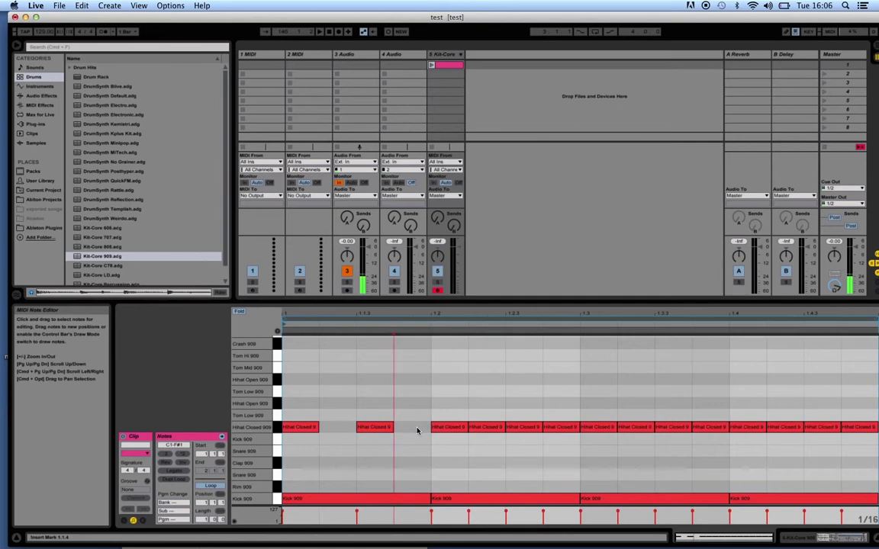
double_click(490, 430)
double_click(553, 430)
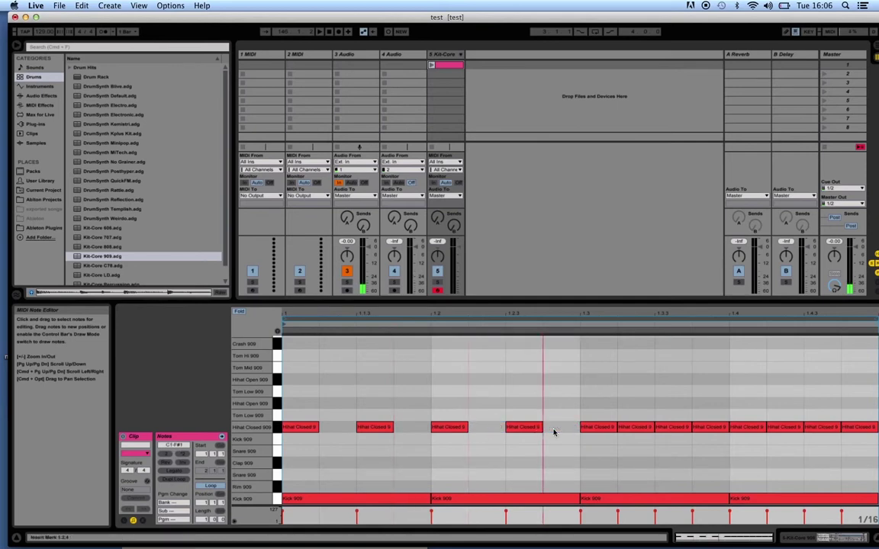
double_click(638, 428)
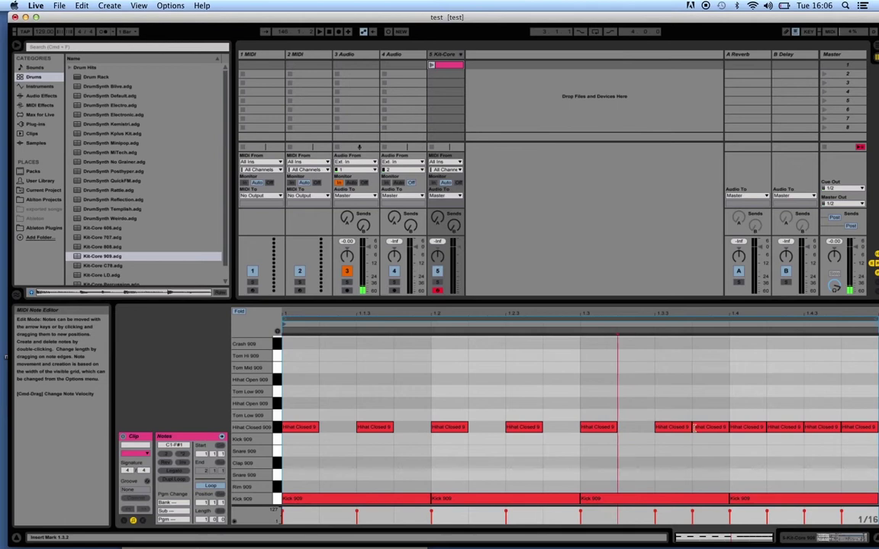
left_click(709, 430)
double_click(709, 430)
left_click(792, 429)
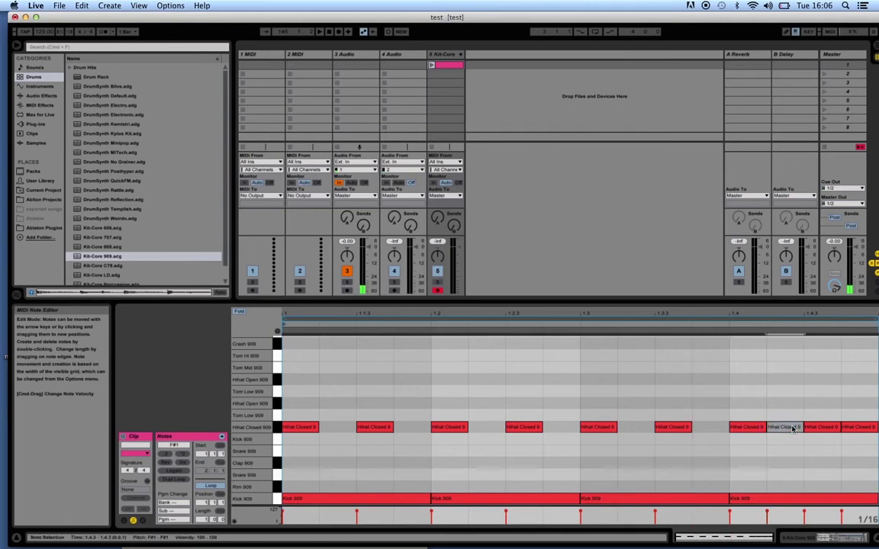
double_click(792, 429)
left_click(854, 428)
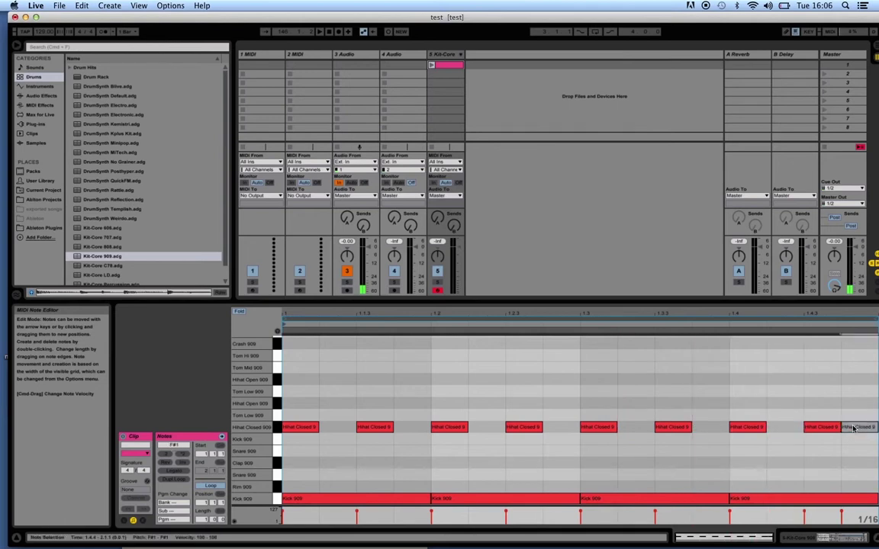
double_click(853, 428)
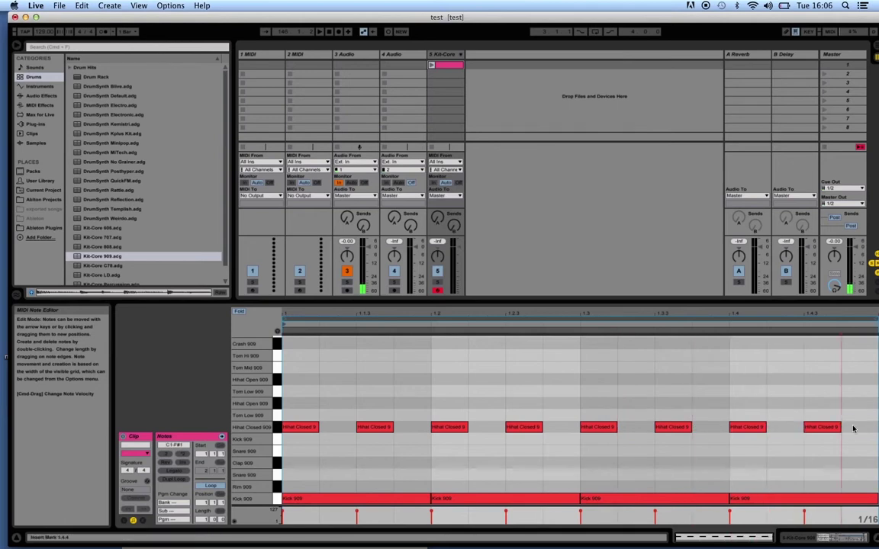
On a 1/8 grid, add a Hihat Open 909 note at 1.1.3 and duplicate it across the off-beats
right_click(439, 370)
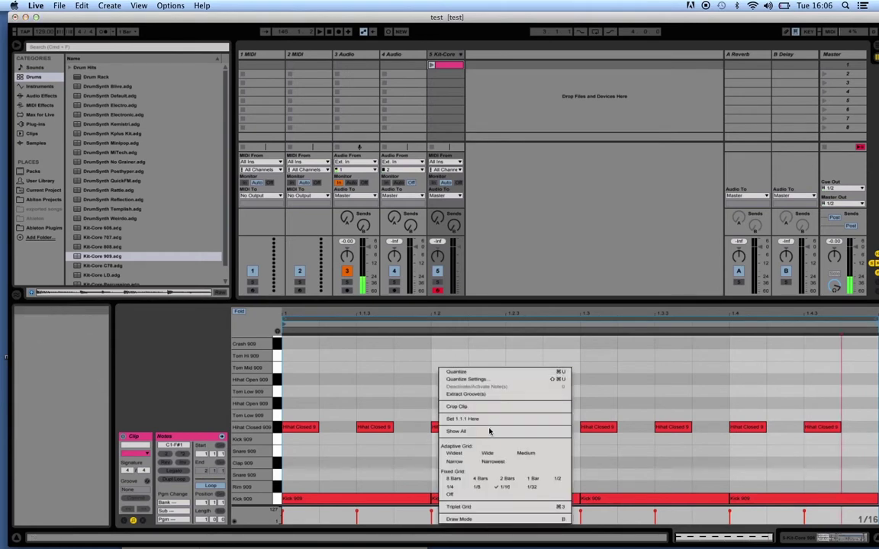
left_click(477, 487)
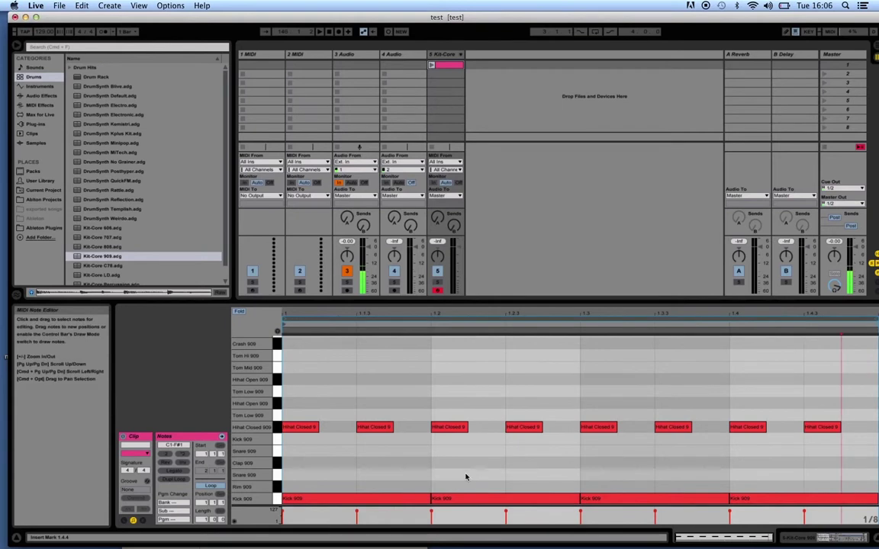
left_click(368, 379)
double_click(368, 379)
left_click(359, 378)
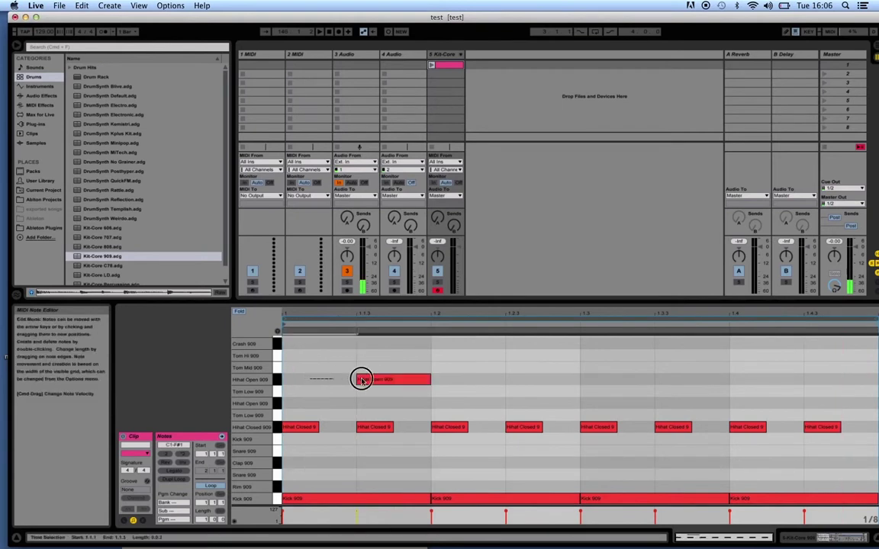
key("super+d")
key("super+d")
key("super+d")
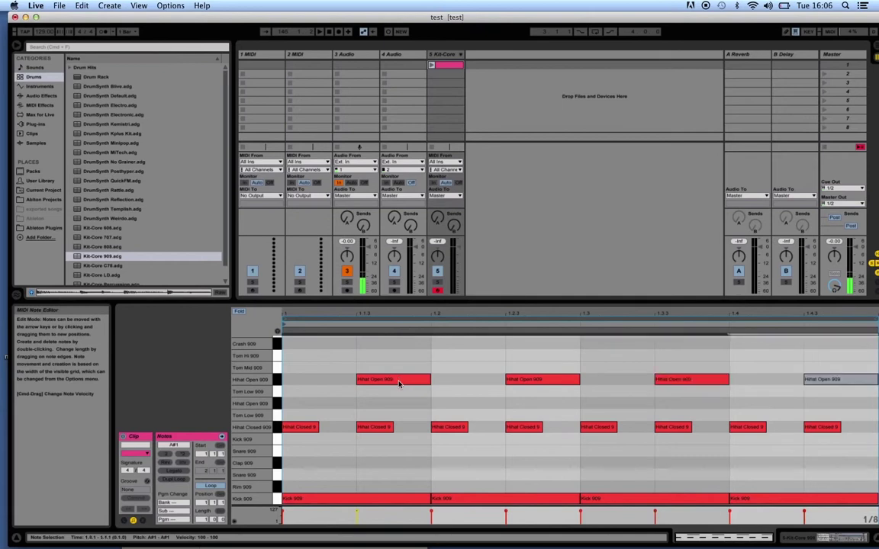
Return to a 1/4 grid, add Snare 909 notes on beats 2 and 4, and launch the Kit-Core clip
right_click(363, 474)
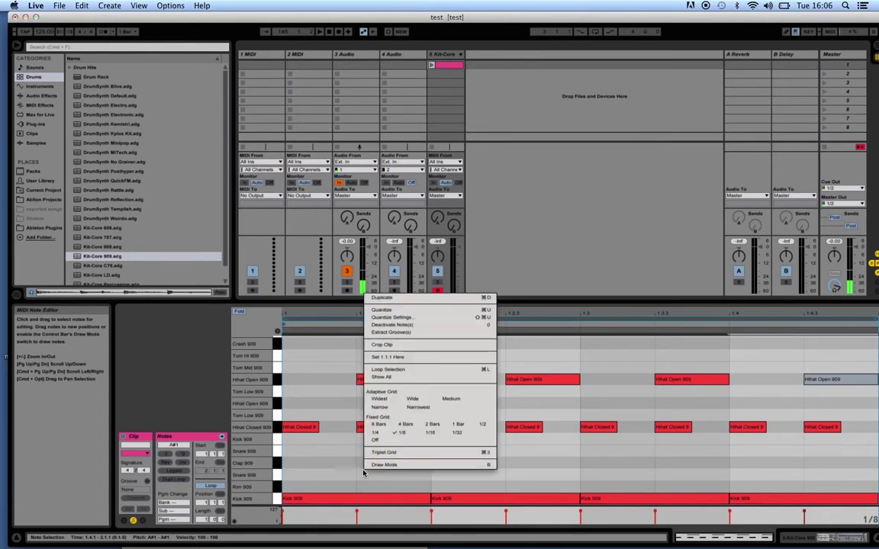
left_click(375, 433)
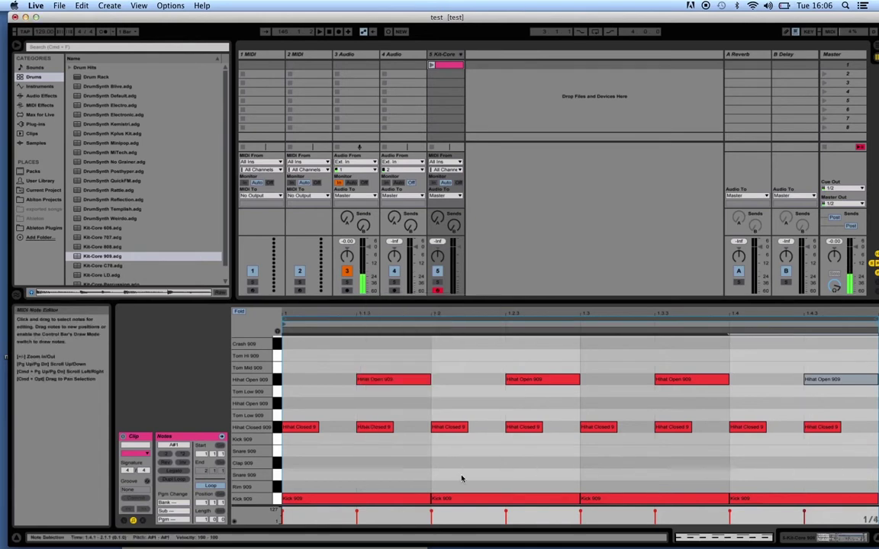
double_click(451, 451)
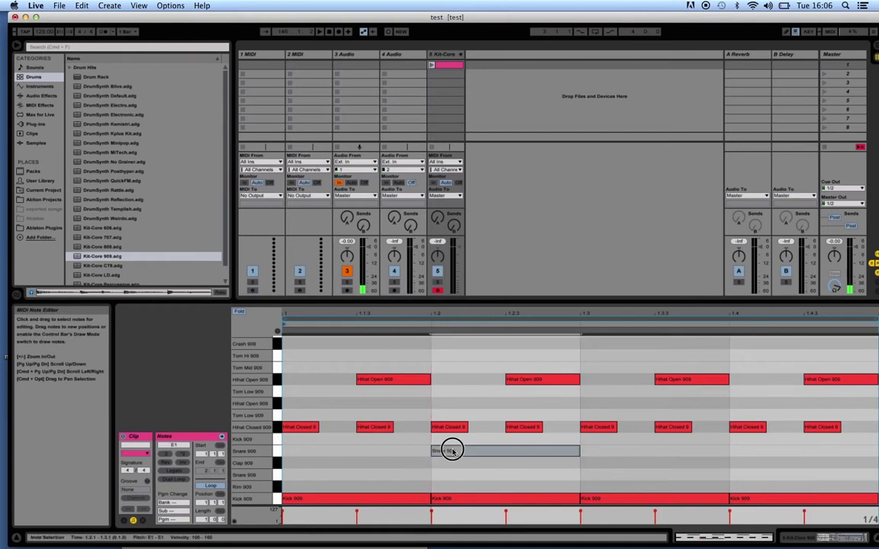
double_click(766, 451)
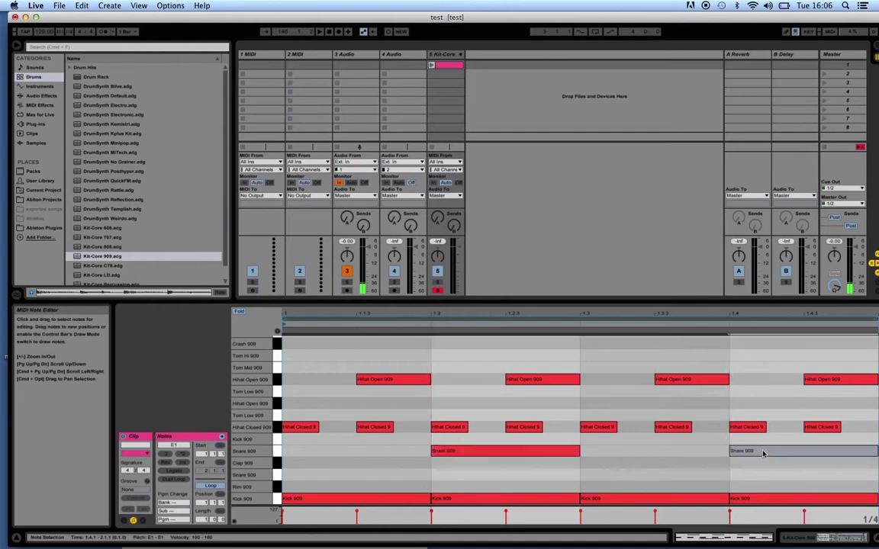
left_click(431, 65)
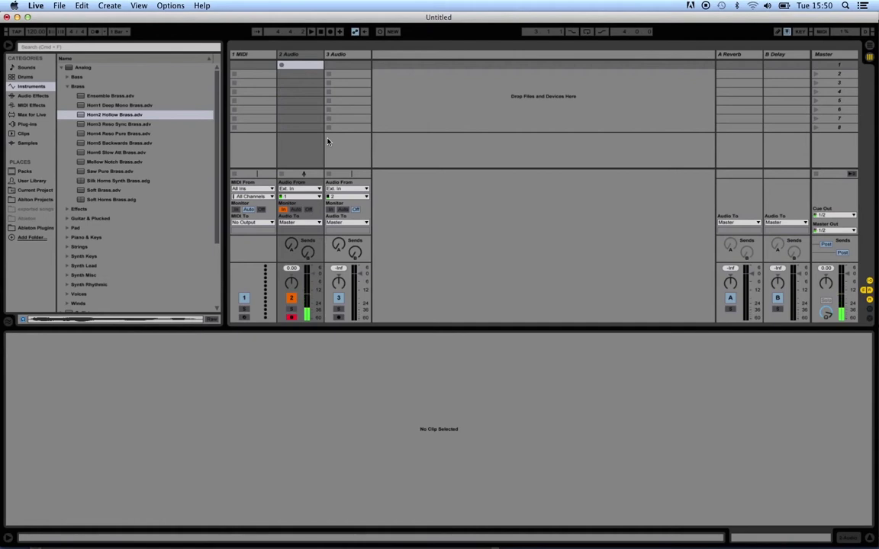
Load Horn2 Hollow Brass onto the 1 MIDI track and create an empty clip in its first slot
left_click(253, 61)
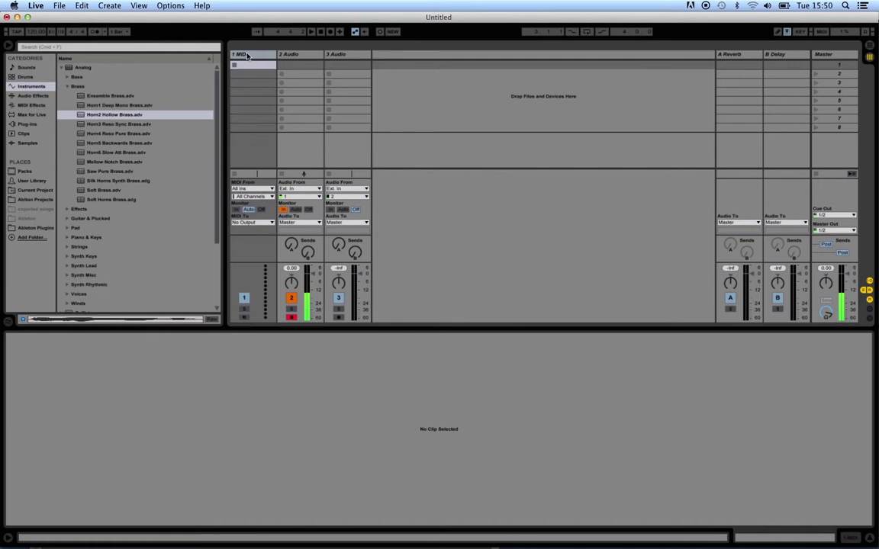
double_click(99, 116)
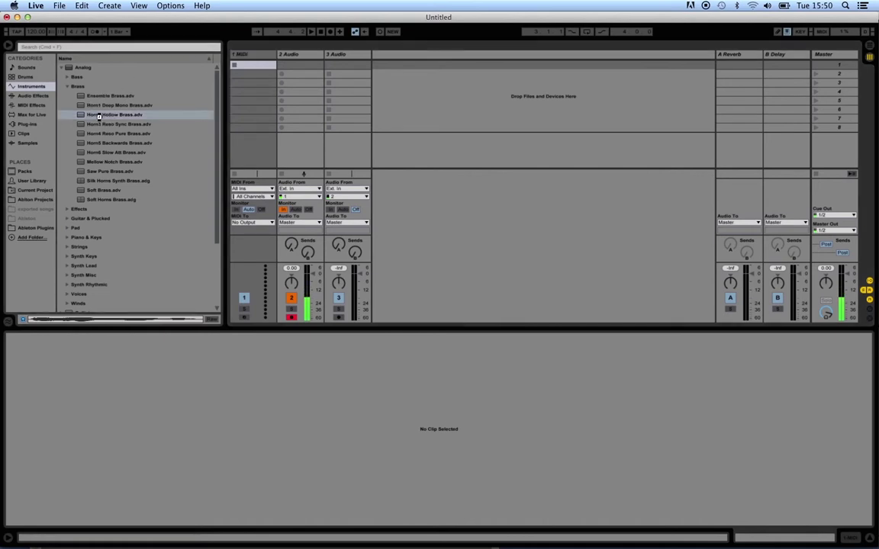
double_click(246, 67)
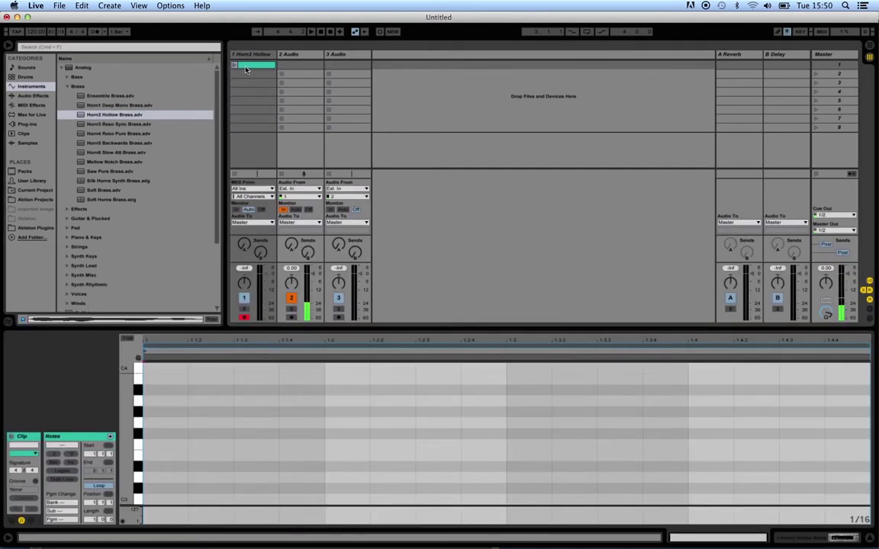
scroll(231, 461, "down", 2)
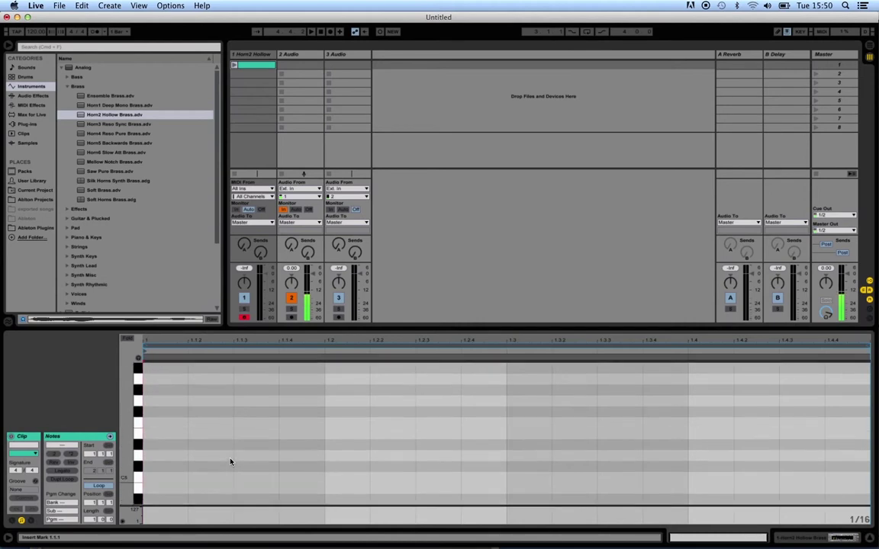
scroll(230, 461, "up", 4)
On a 1/16 grid, draw C4s at 1.1, 1.1.3, 1.2, 1.2.3, 1.3, 1.3.2, 1.3.3, 1.3.4, then launch the clip
right_click(230, 460)
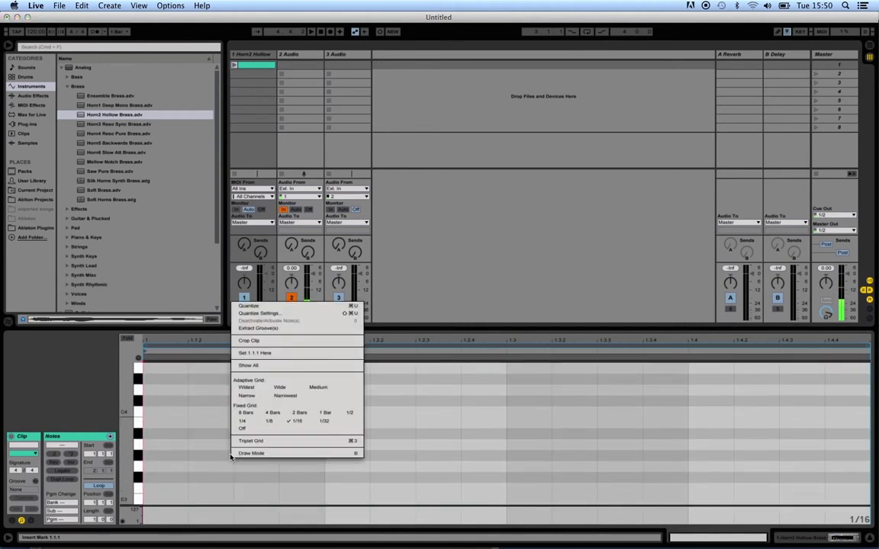
left_click(301, 423)
double_click(175, 412)
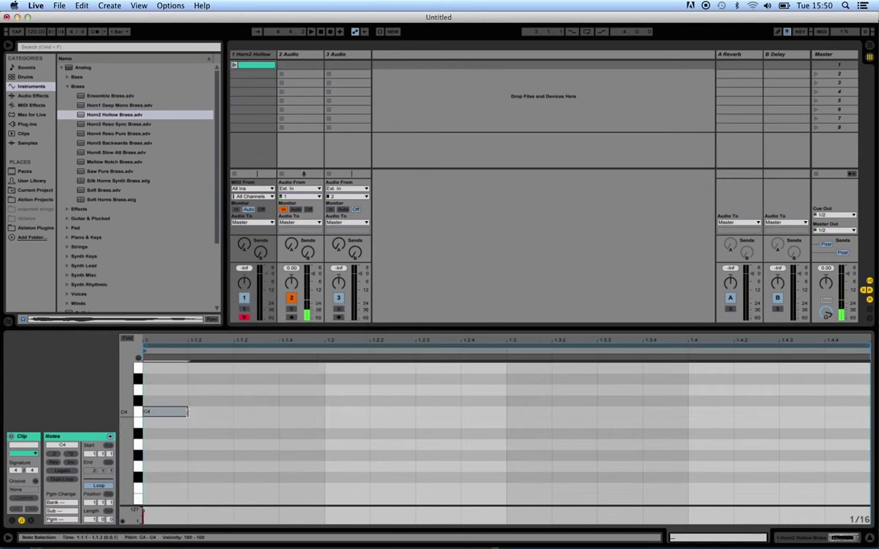
double_click(262, 412)
double_click(358, 412)
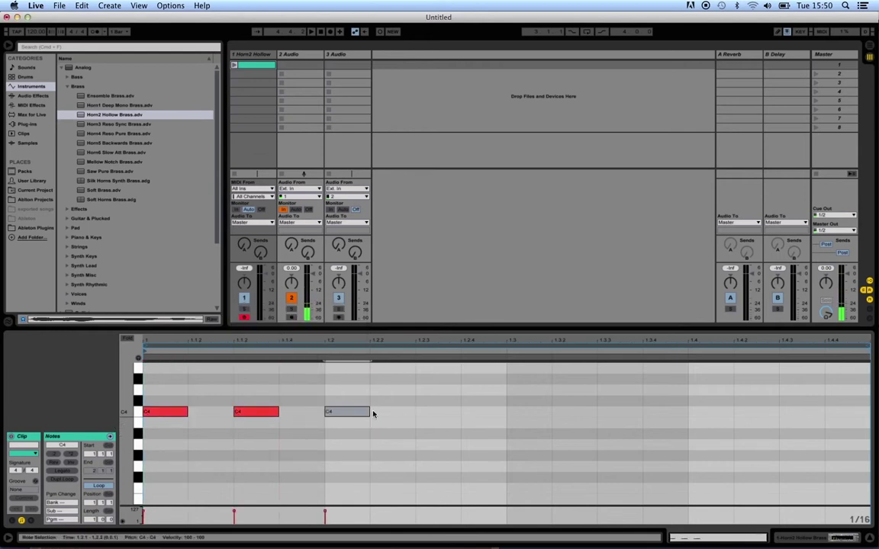
double_click(445, 412)
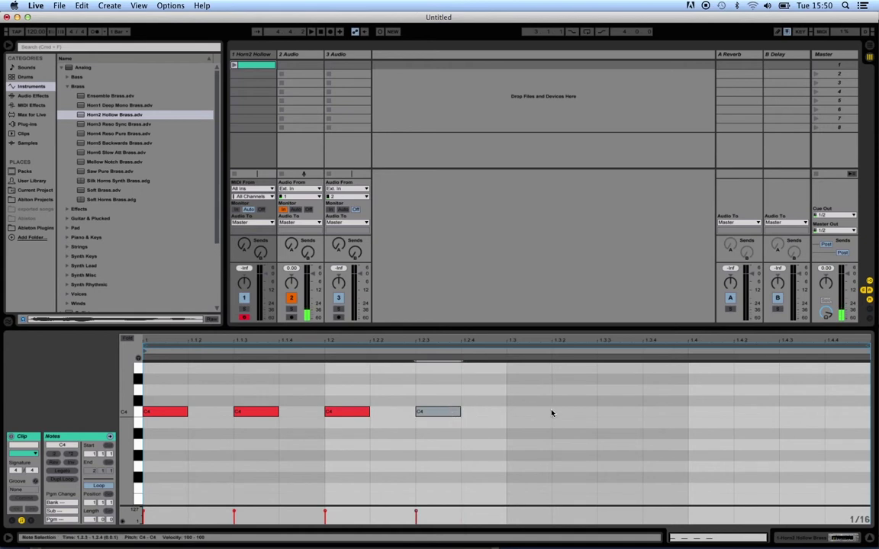
double_click(533, 412)
double_click(582, 412)
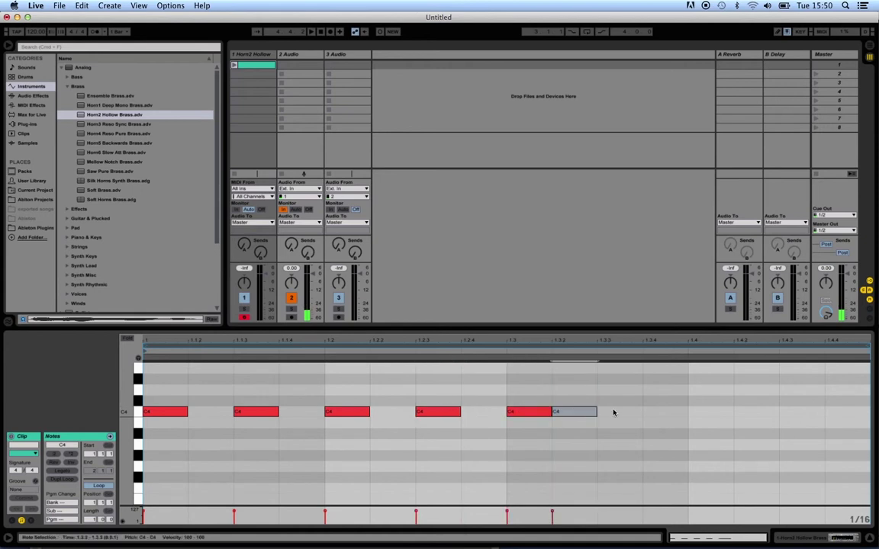
double_click(615, 412)
double_click(664, 412)
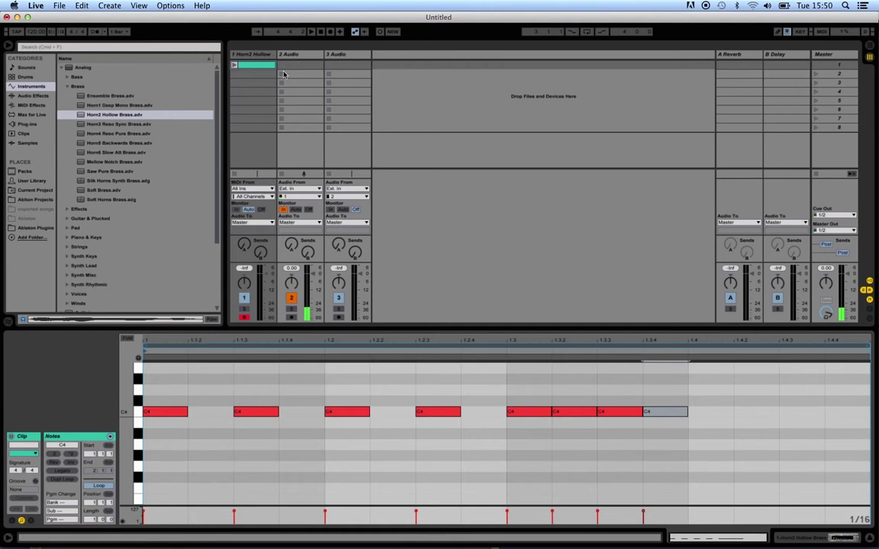
left_click(235, 65)
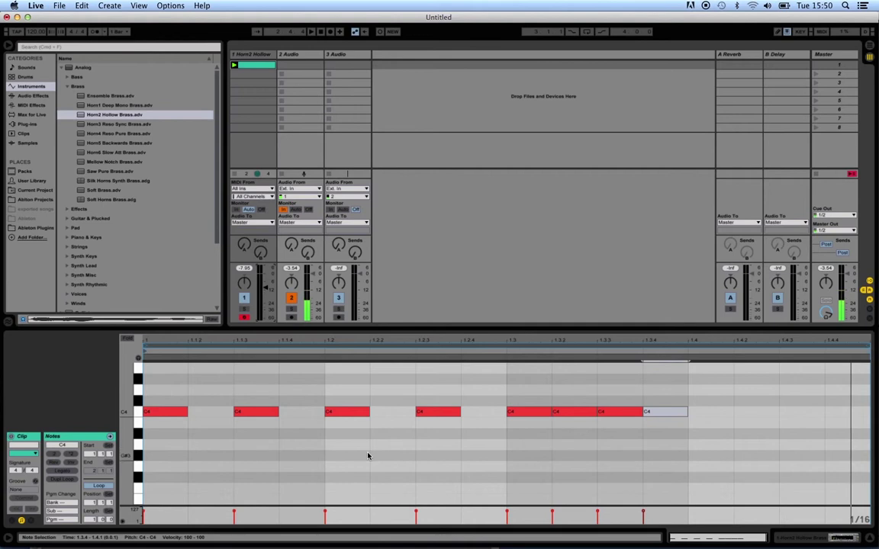
On a 1/4 grid, stretch the first C4 to 1.2, delete the C4s at 1.2 and 1.2.3, and replay
right_click(175, 458)
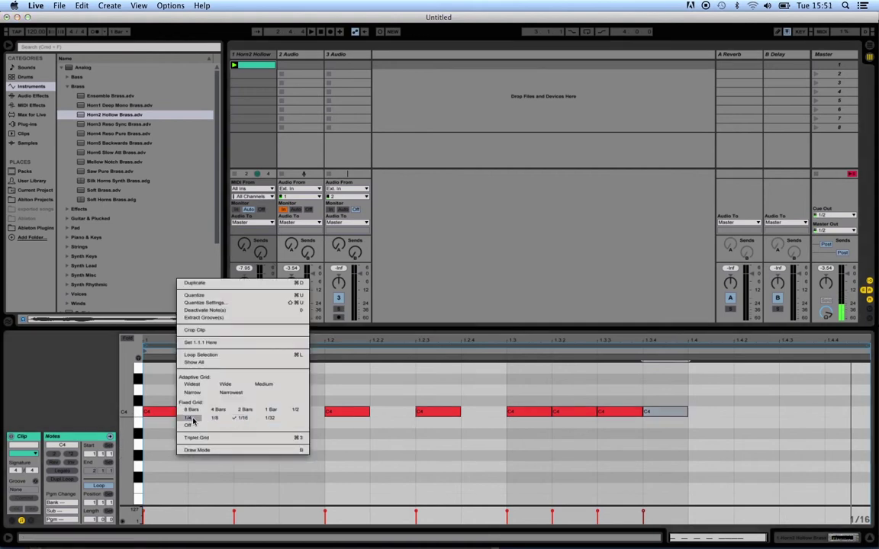
left_click(193, 420)
left_click_drag(180, 418, 324, 412)
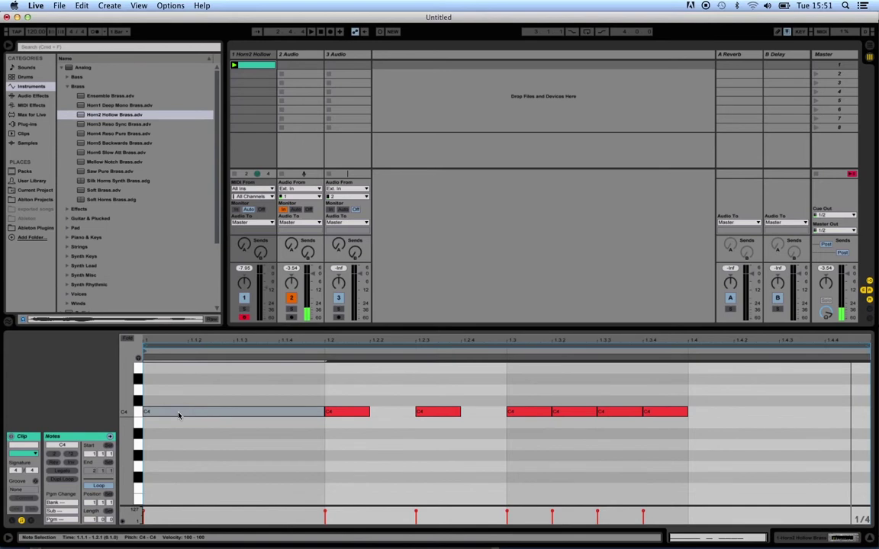
left_click(355, 416)
key("Delete")
left_click(419, 412)
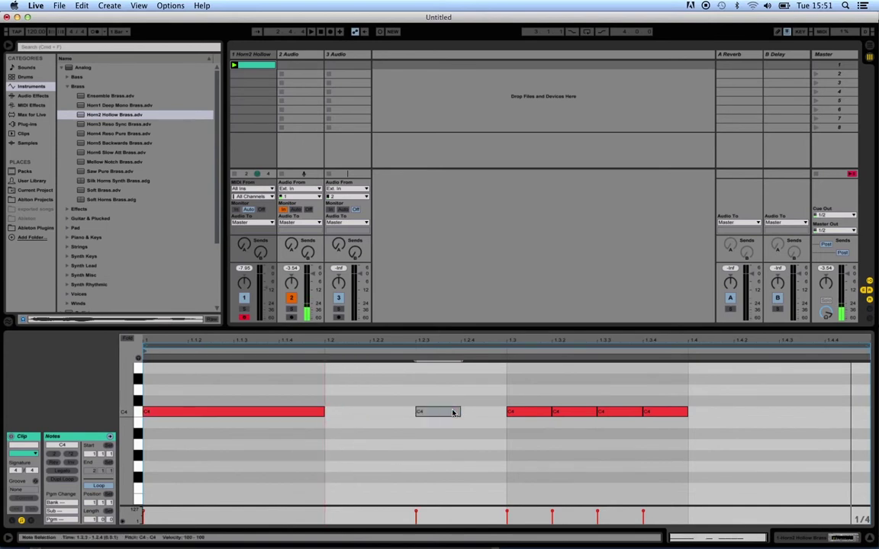
key("Delete")
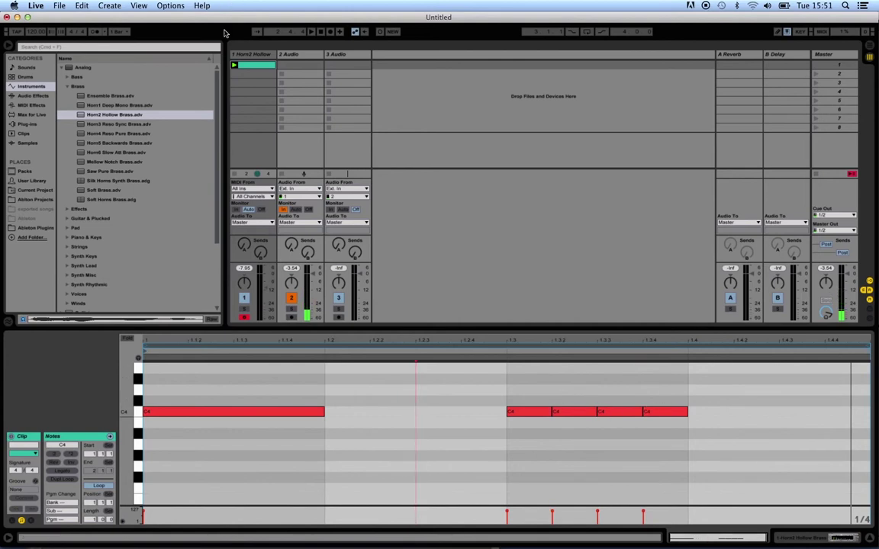
left_click(234, 66)
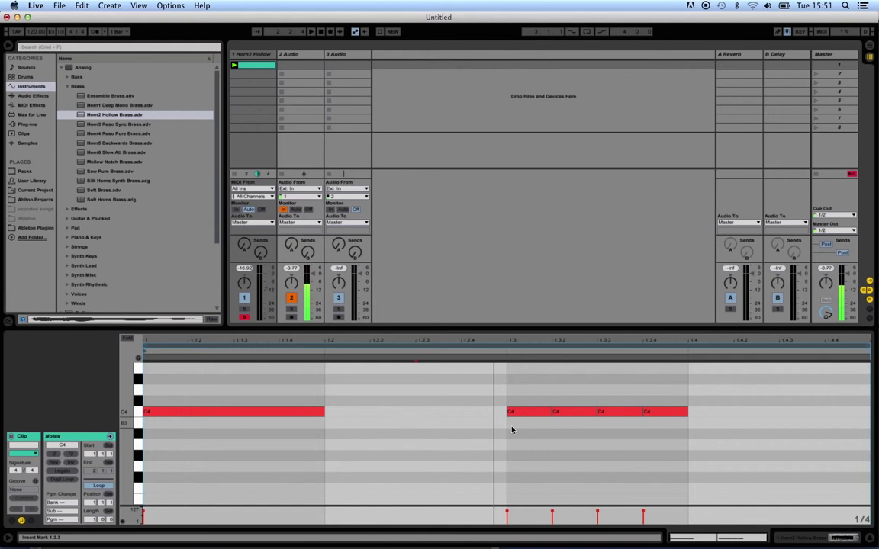
Remove the C4 at 1.3.2, return to a 1/16 grid, and add C4s at 1.4 and 1.4.3
double_click(575, 413)
right_click(718, 415)
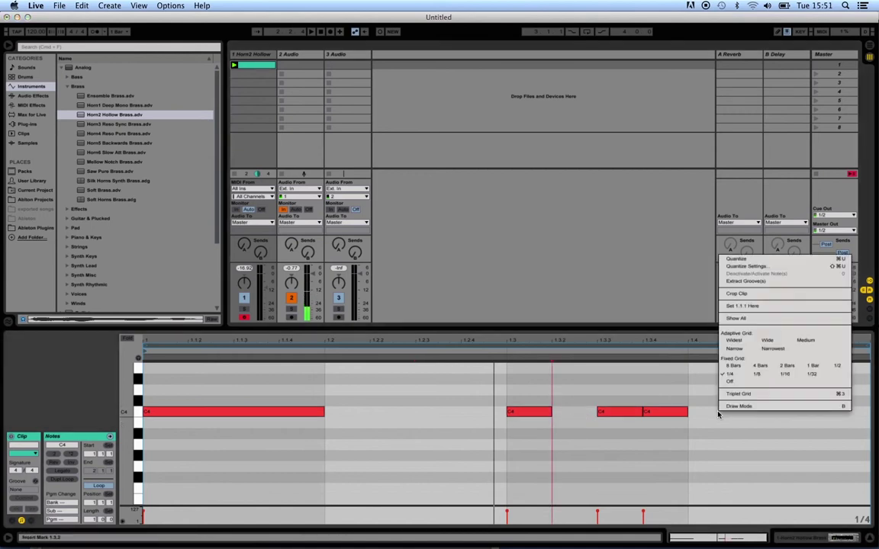
left_click(785, 374)
double_click(721, 412)
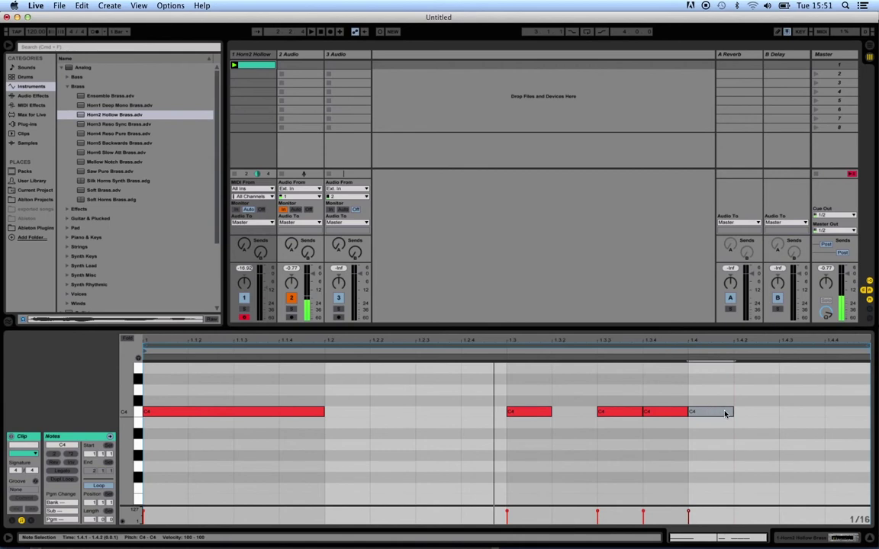
double_click(803, 413)
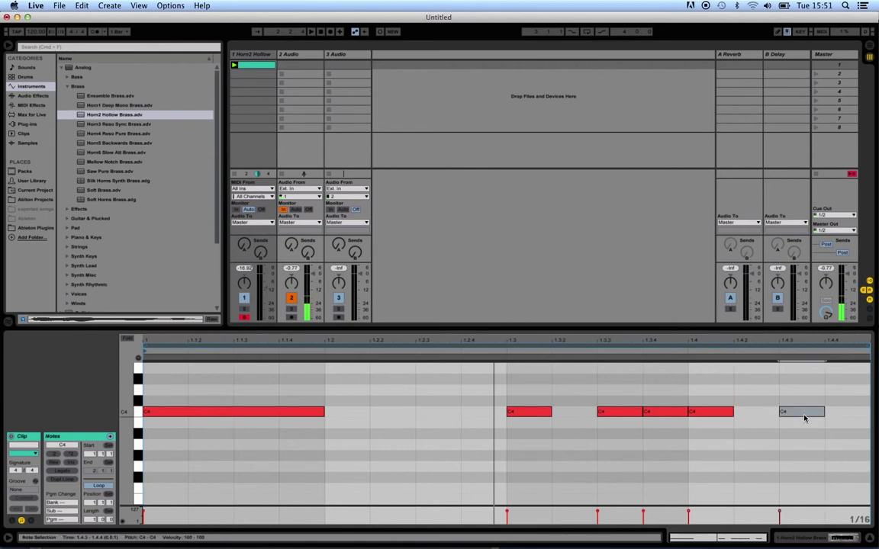
Add B3s at 1.2 and 1.2.3 and a C4 at 1.2.2, removing a stray G#3 and the long opening C4
double_click(364, 422)
double_click(408, 413)
double_click(439, 423)
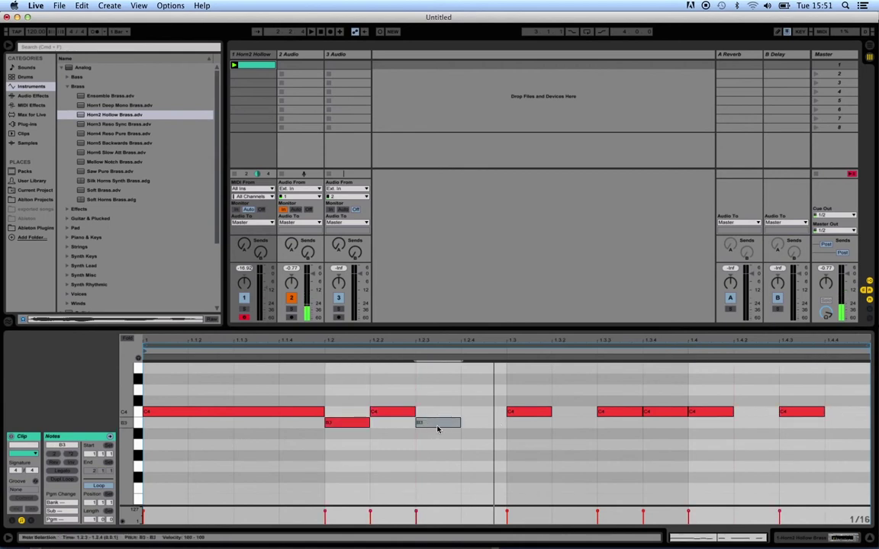
double_click(448, 456)
double_click(448, 455)
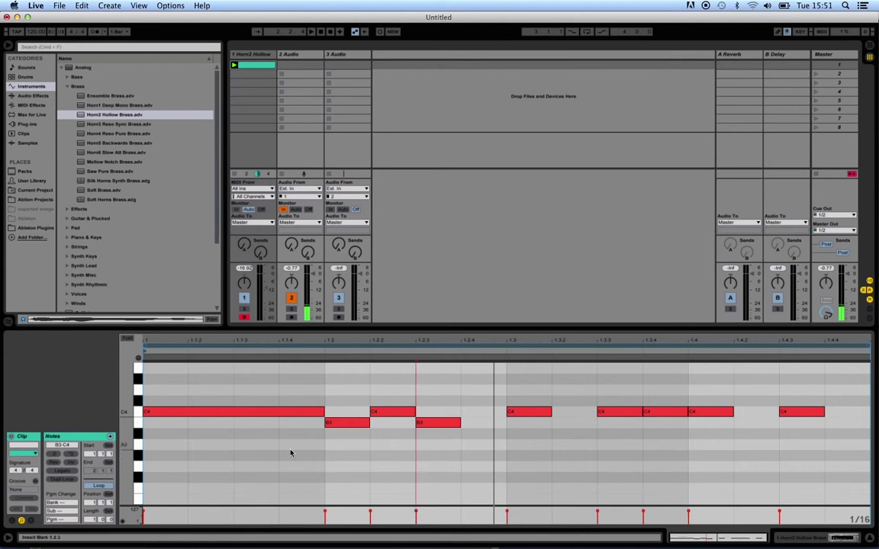
double_click(261, 412)
Add a sixteenth C4 at the clip start, then play the Horn2 Hollow clip
double_click(167, 413)
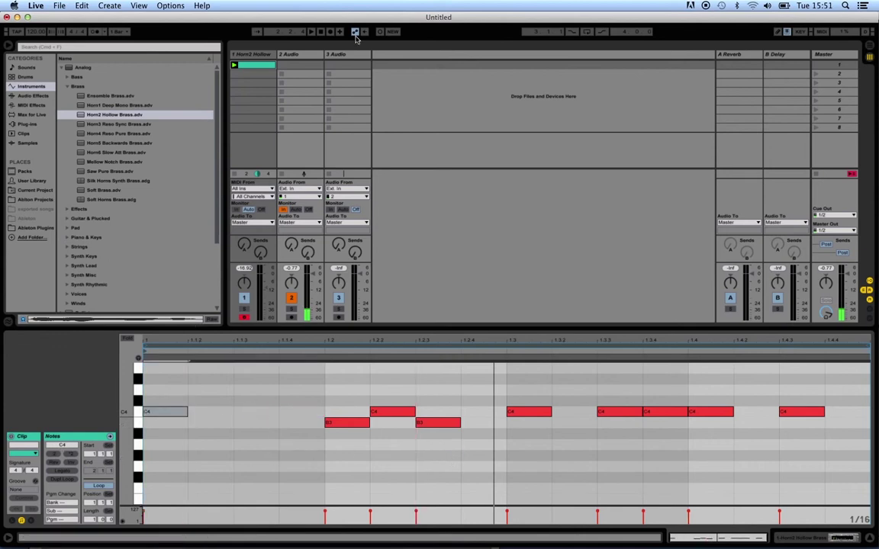
left_click(235, 66)
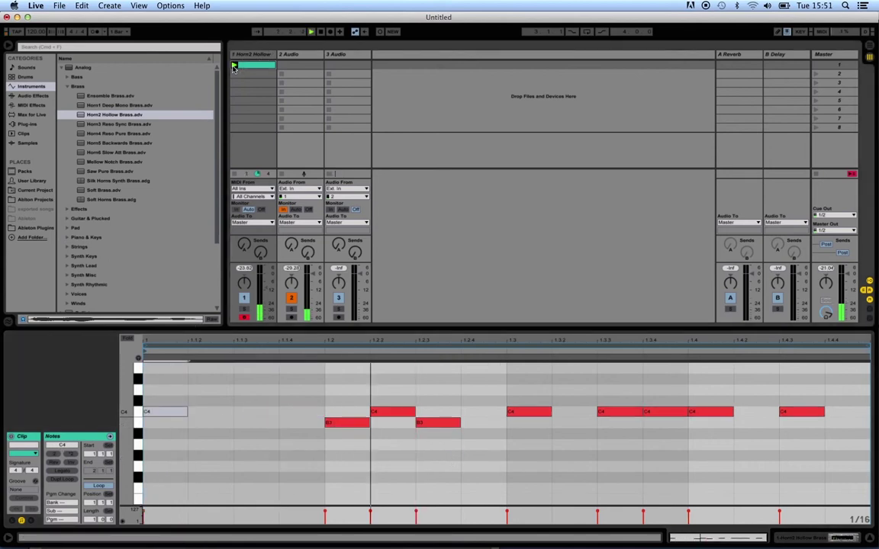